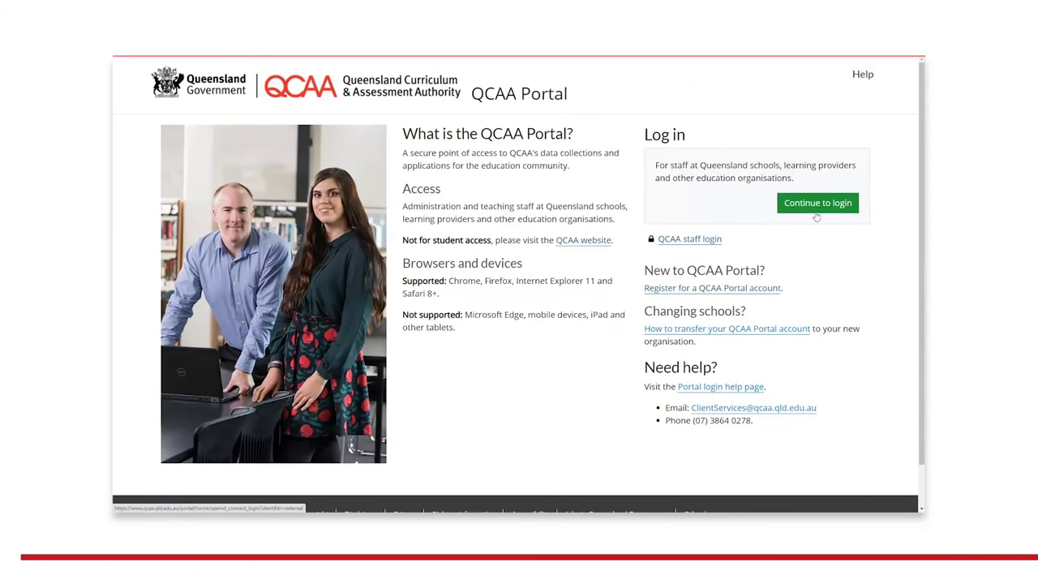
Continue to the staff login form to sign in to the QCAA Kindergarten account.
{"action": "left_click", "coordinate": [817, 212]}
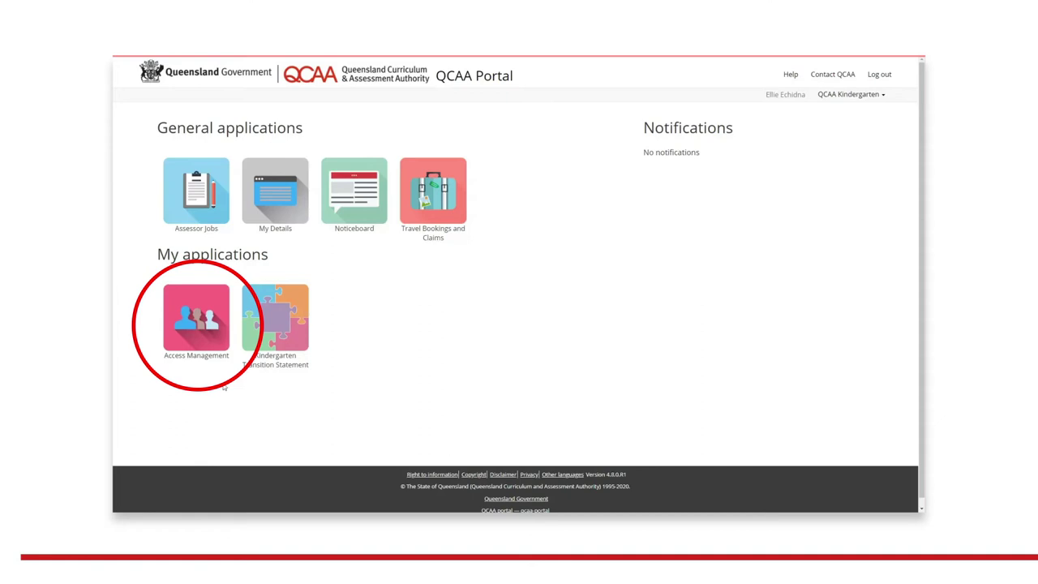
{"action": "left_click", "coordinate": [203, 359]}
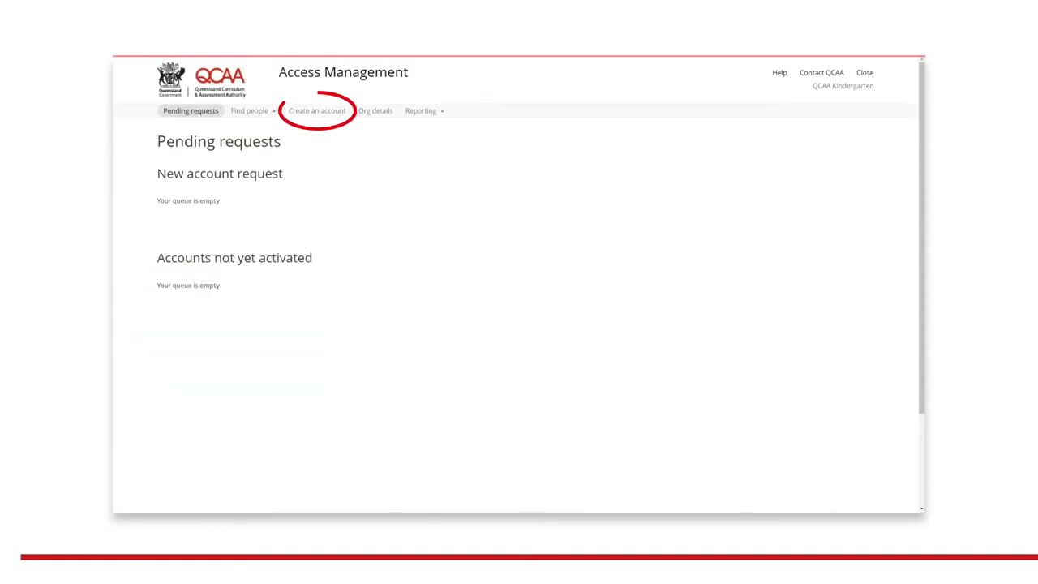
{"action": "left_click", "coordinate": [323, 113]}
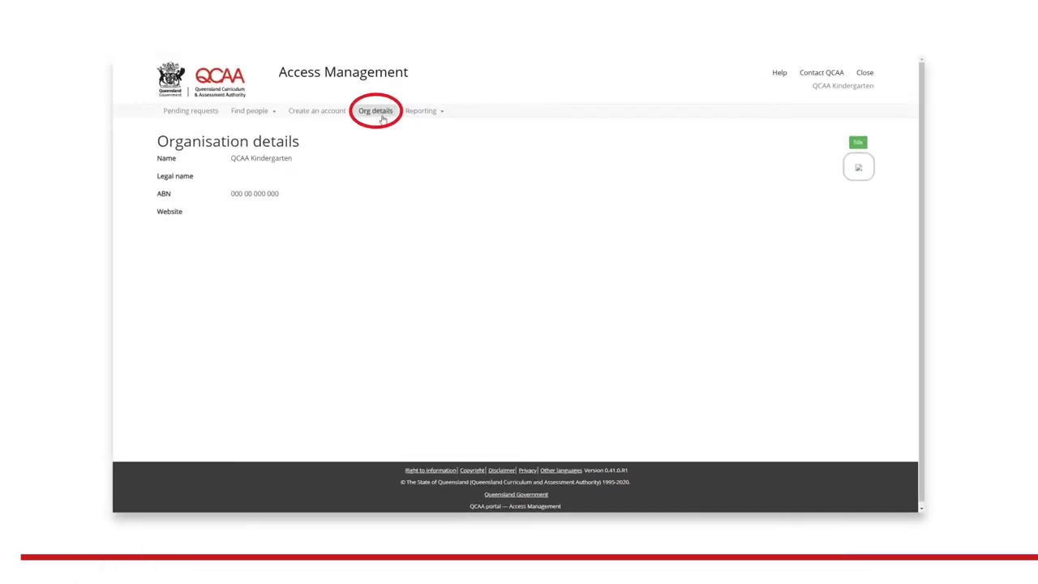
Upload the QCAA Kindergarten logo file into the organisation details and save.
{"action": "left_click", "coordinate": [858, 143]}
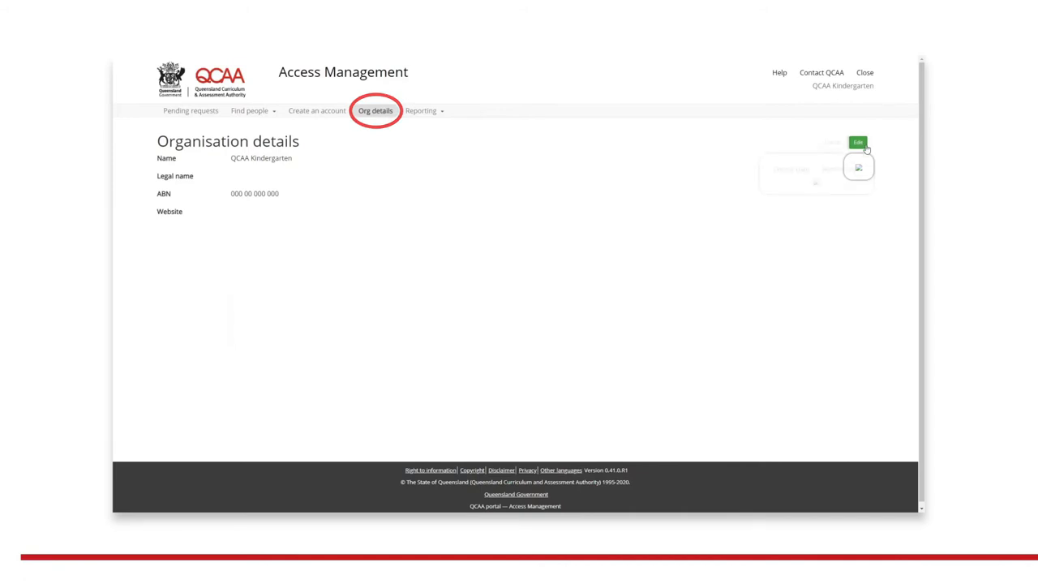
{"action": "left_click", "coordinate": [788, 172]}
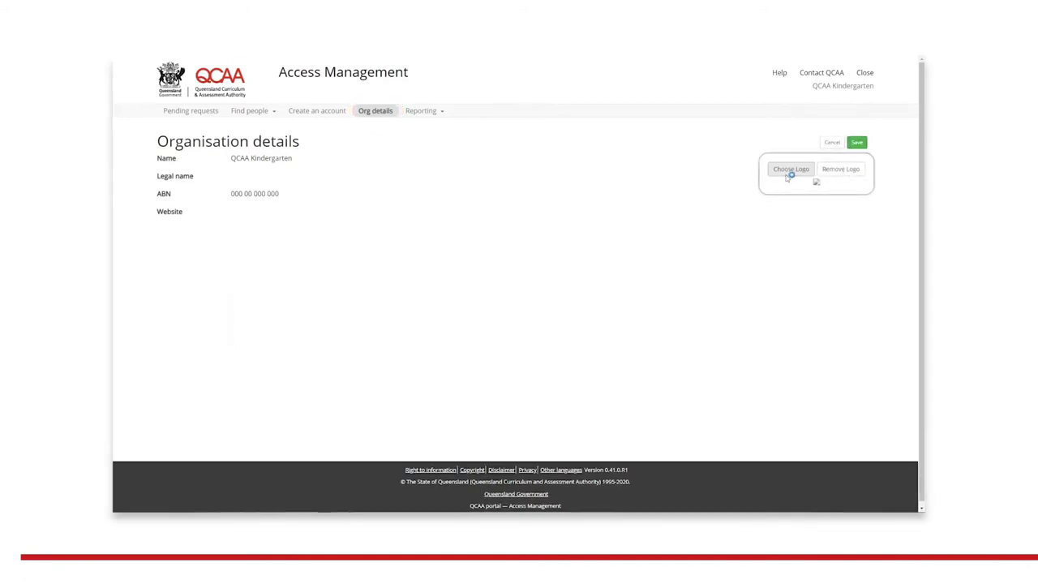
{"action": "left_click_drag", "start_coordinate": [264, 132], "coordinate": [266, 154]}
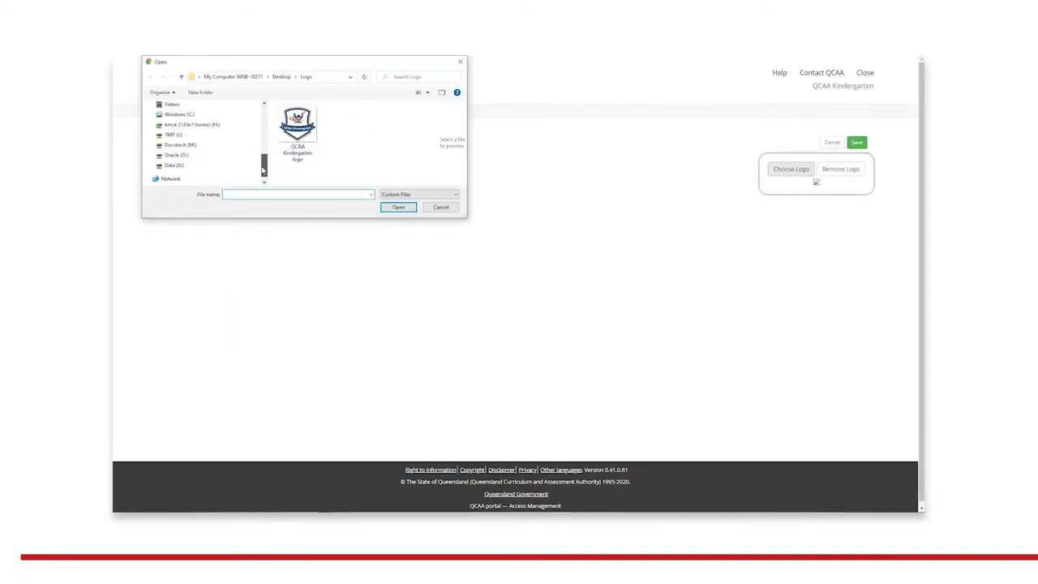
{"action": "left_click", "coordinate": [298, 134]}
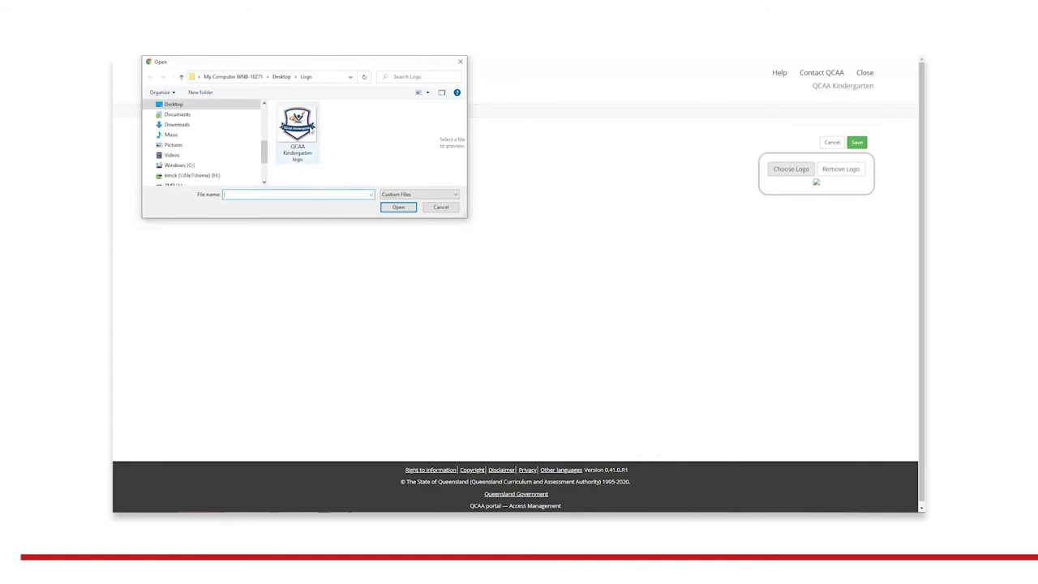
{"action": "left_click", "coordinate": [405, 209]}
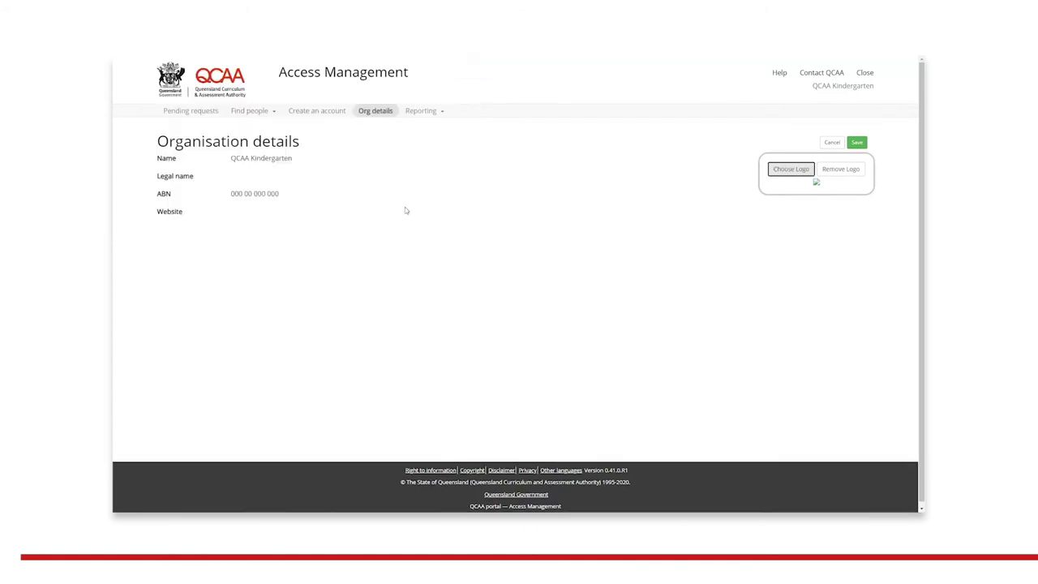
{"action": "left_click", "coordinate": [861, 144]}
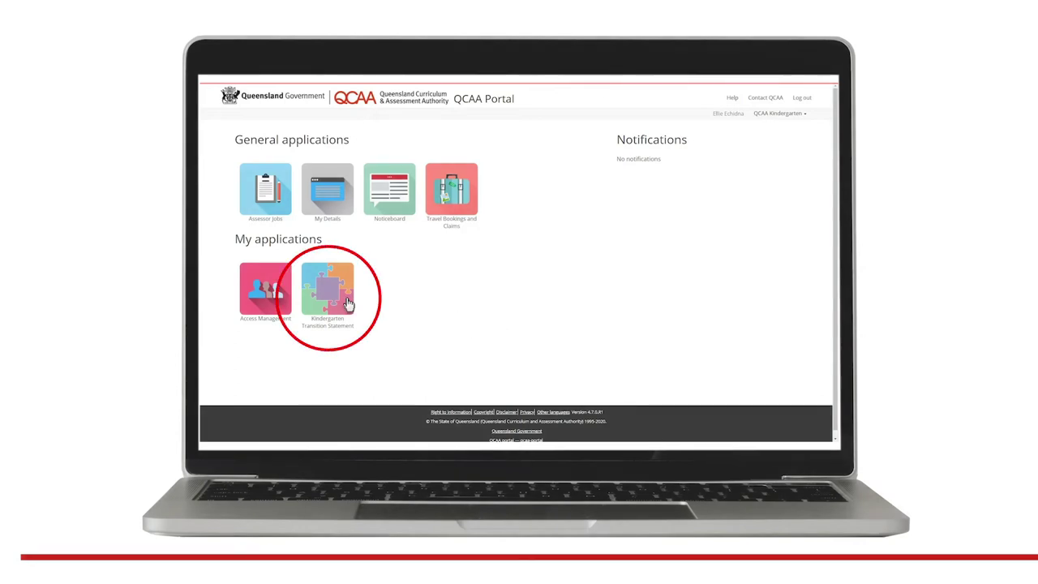
Go to the Classes list in Kindergarten Transition Statement and begin adding a class.
{"action": "left_click", "coordinate": [348, 303]}
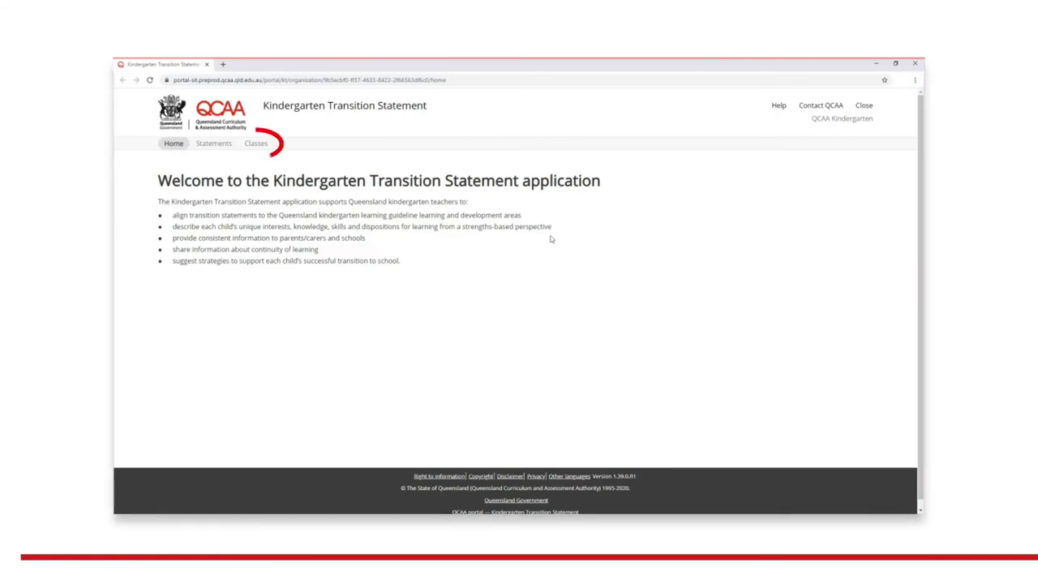
{"action": "left_click", "coordinate": [256, 143]}
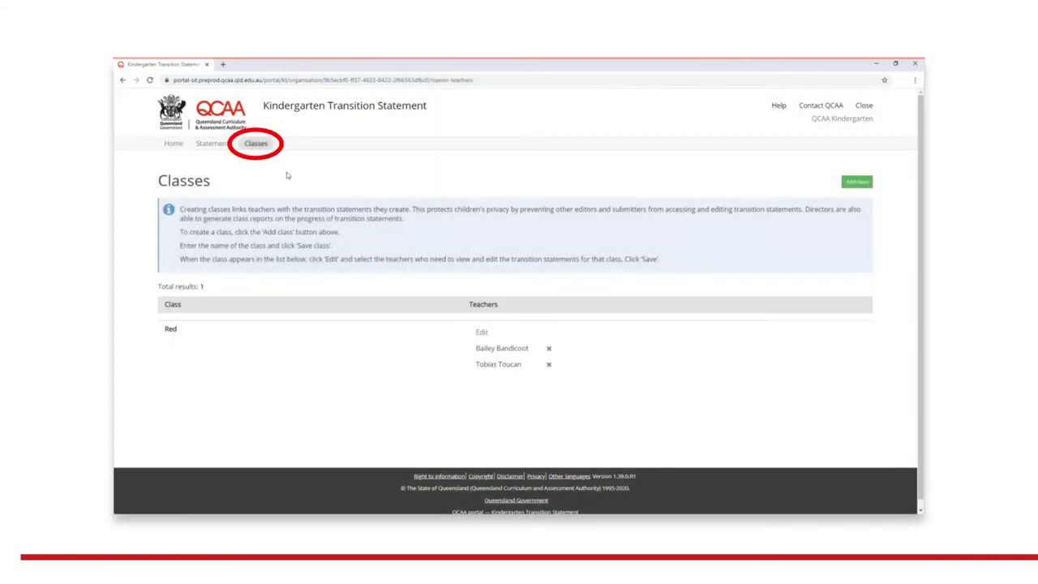
{"action": "left_click", "coordinate": [859, 184]}
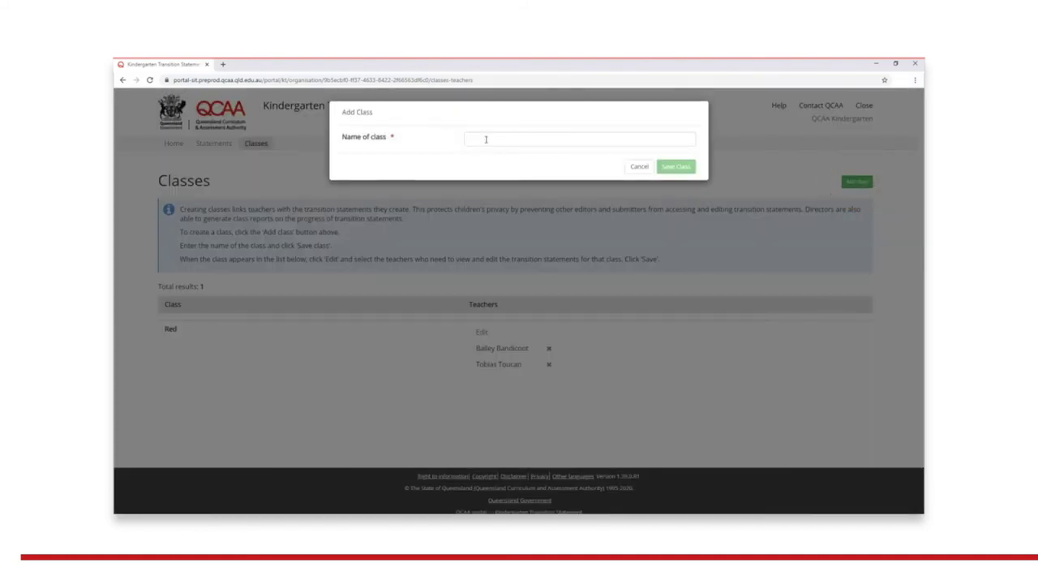
Save the new class 'Blue' and assign it the first listed teacher.
{"action": "type", "text": "B"}
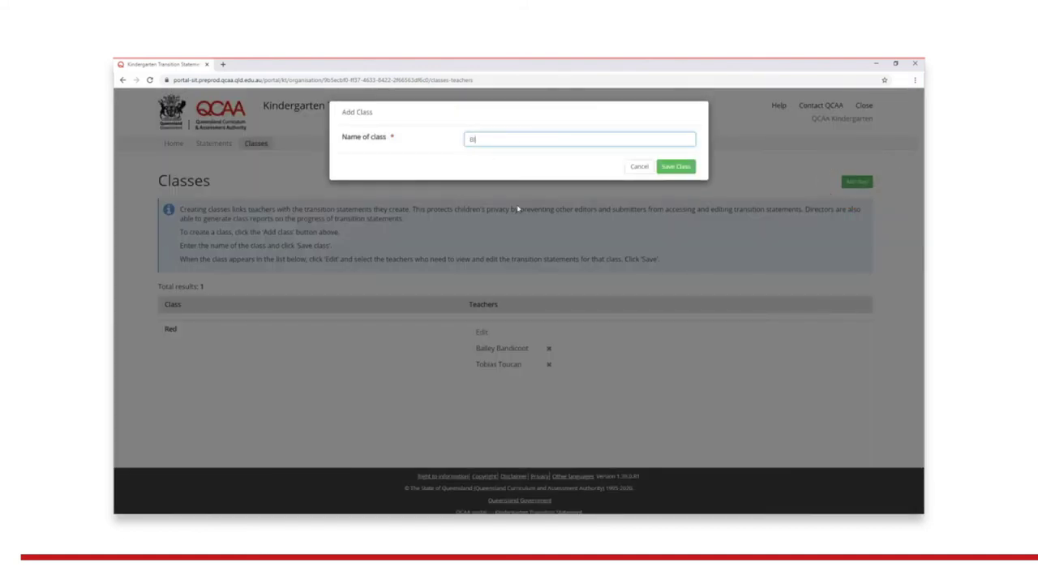
{"action": "type", "text": "lue"}
{"action": "left_click", "coordinate": [673, 168]}
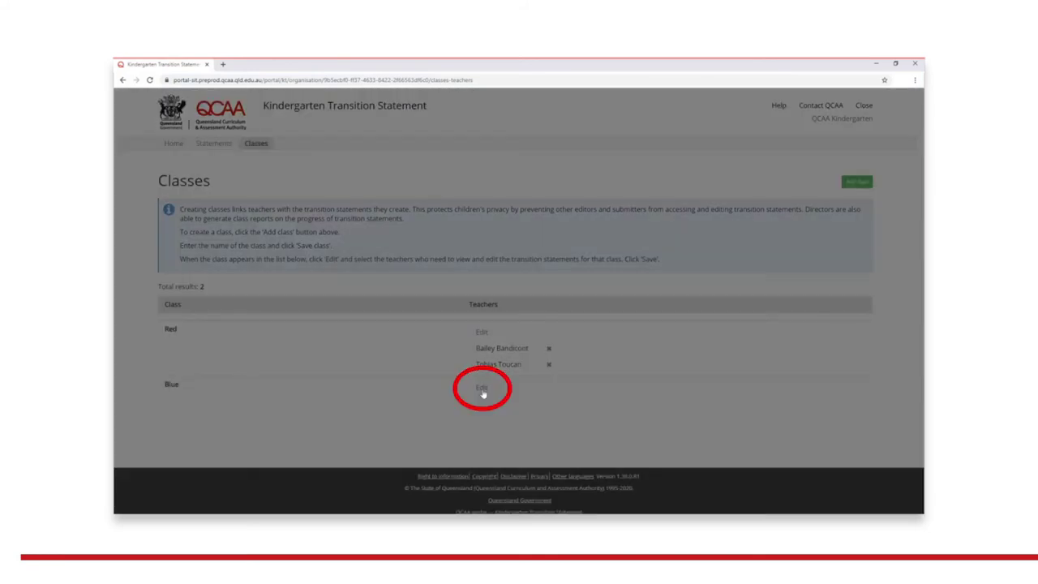
{"action": "left_click", "coordinate": [482, 389]}
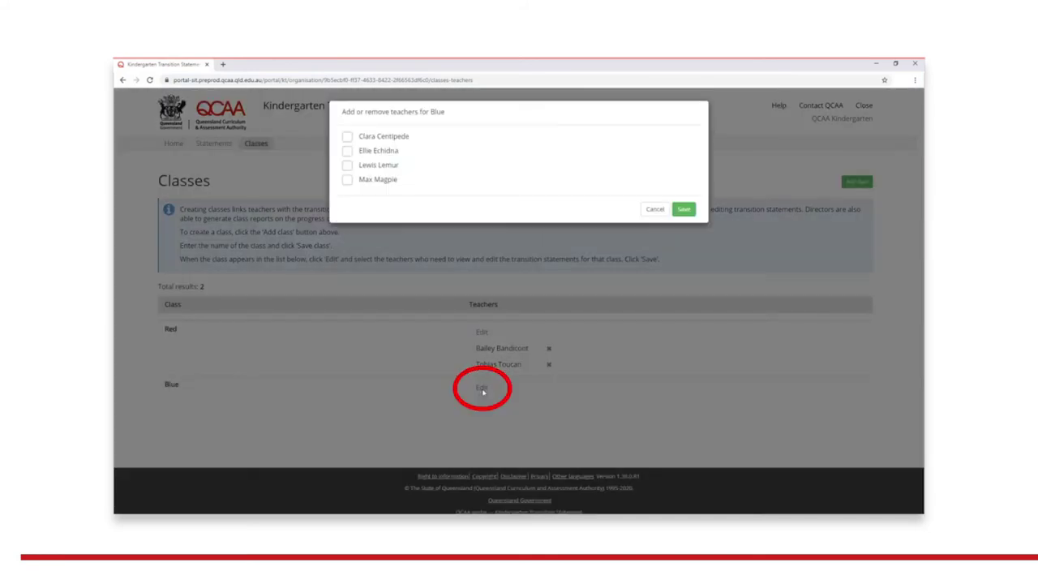
{"action": "left_click", "coordinate": [347, 136]}
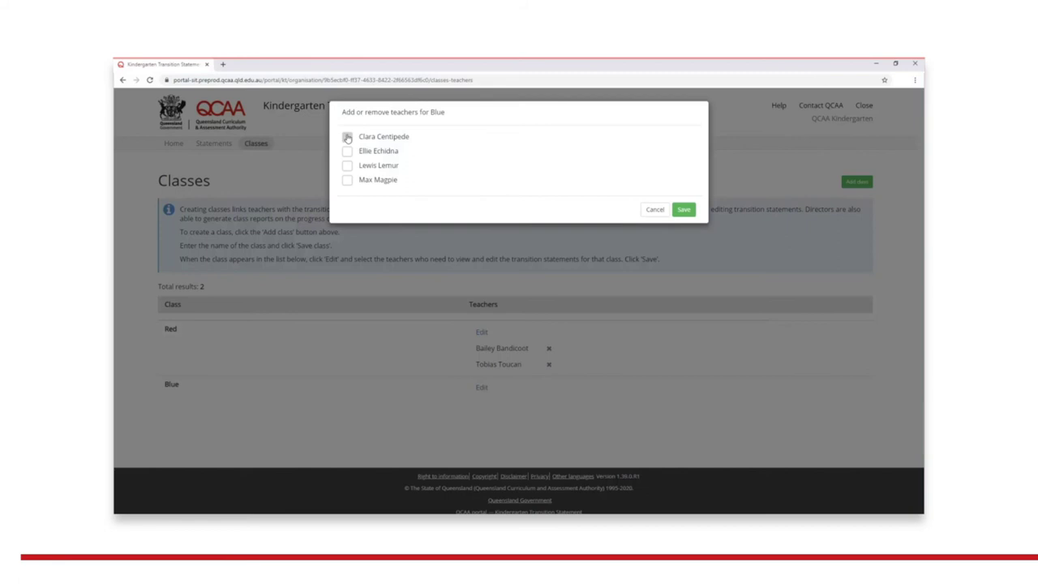
{"action": "left_click", "coordinate": [683, 210]}
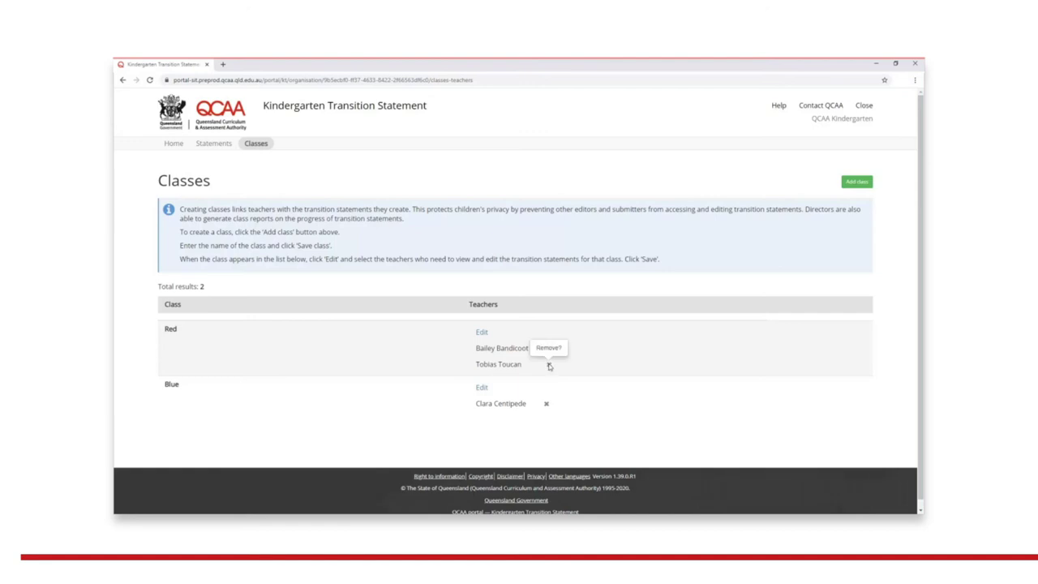
Remove the second teacher from Red so it keeps only one teacher.
{"action": "left_click", "coordinate": [490, 333]}
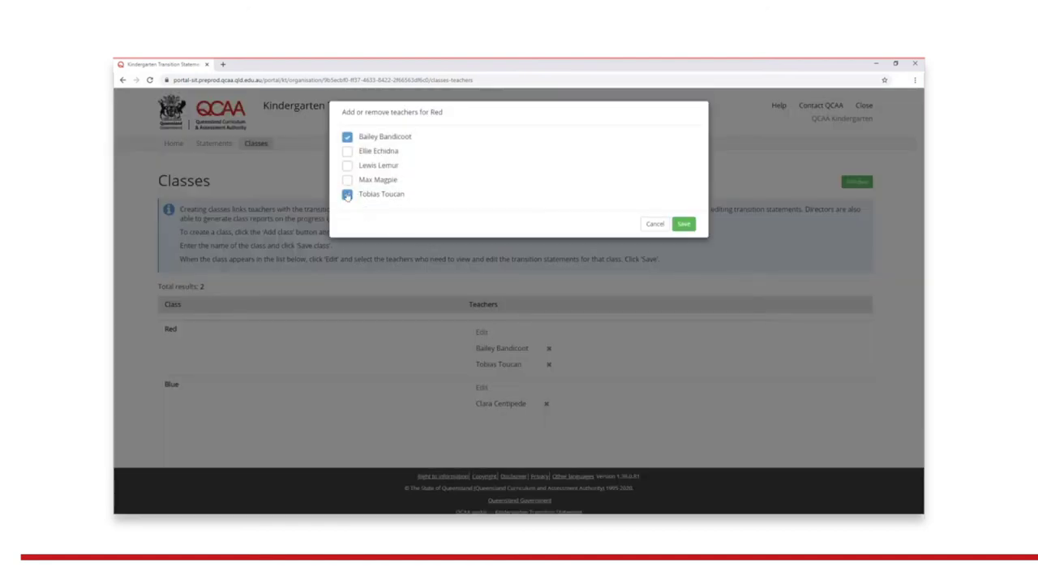
{"action": "left_click", "coordinate": [347, 194]}
{"action": "left_click", "coordinate": [684, 224]}
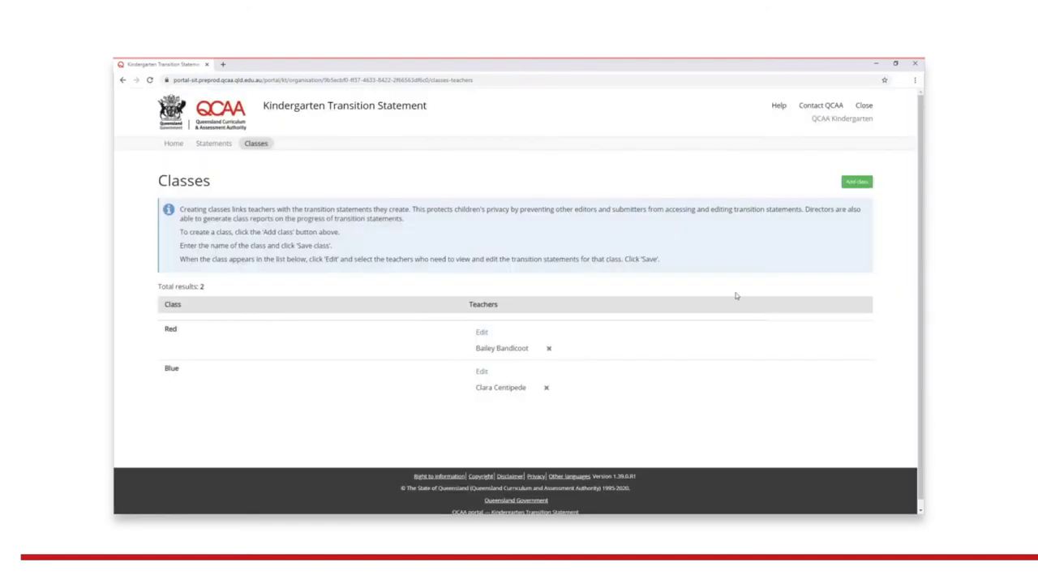